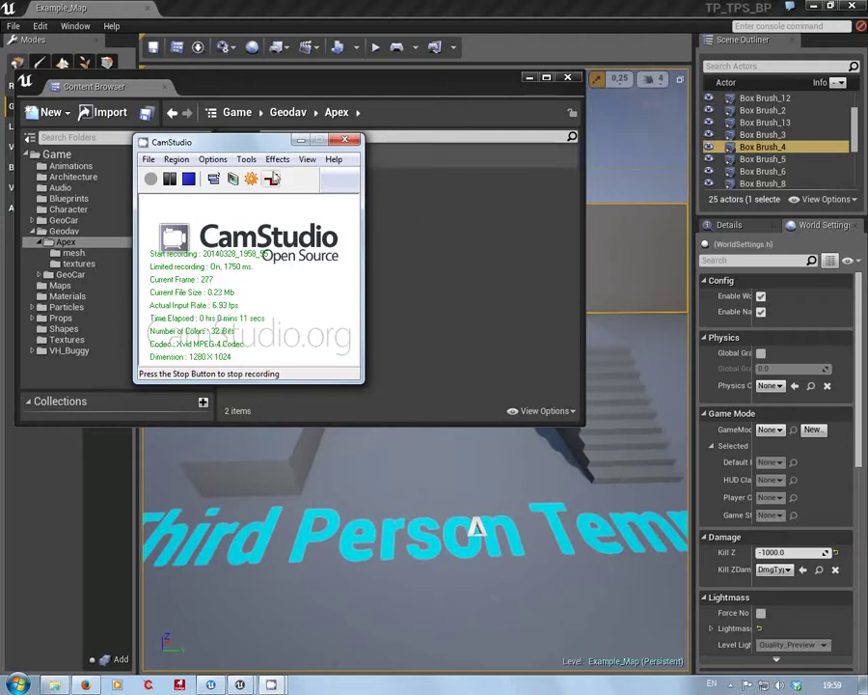
- Browse the Apex mesh and textures folders and open the T_DC_Flag_D01_Mat material
left_click(302, 142)
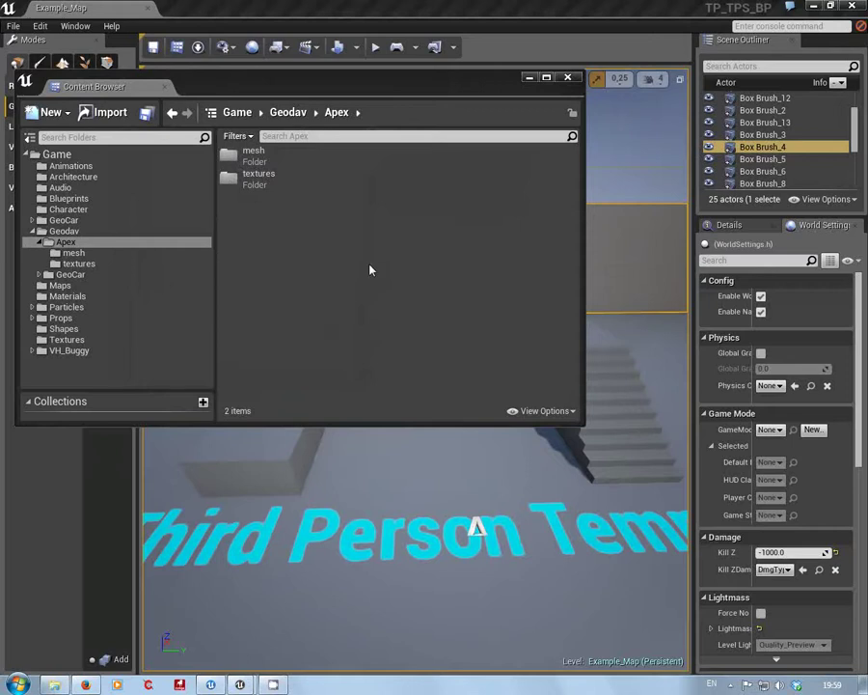
left_click(73, 253)
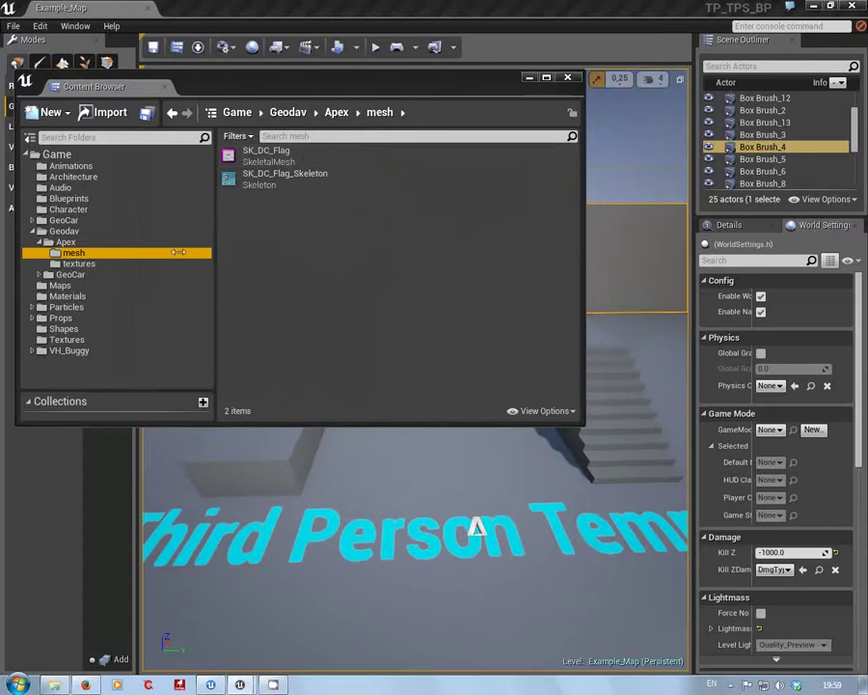
left_click(79, 265)
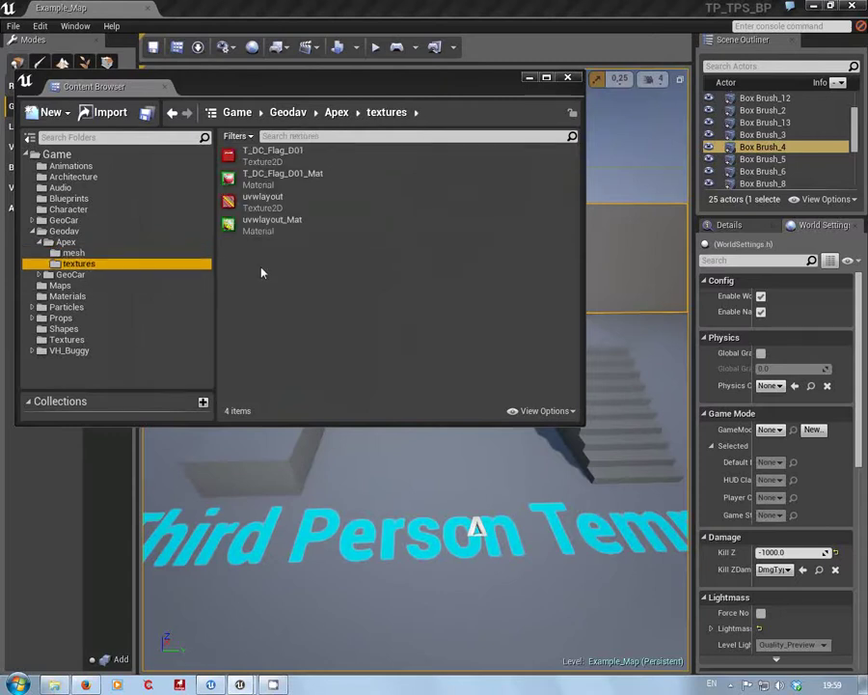
left_click(268, 185)
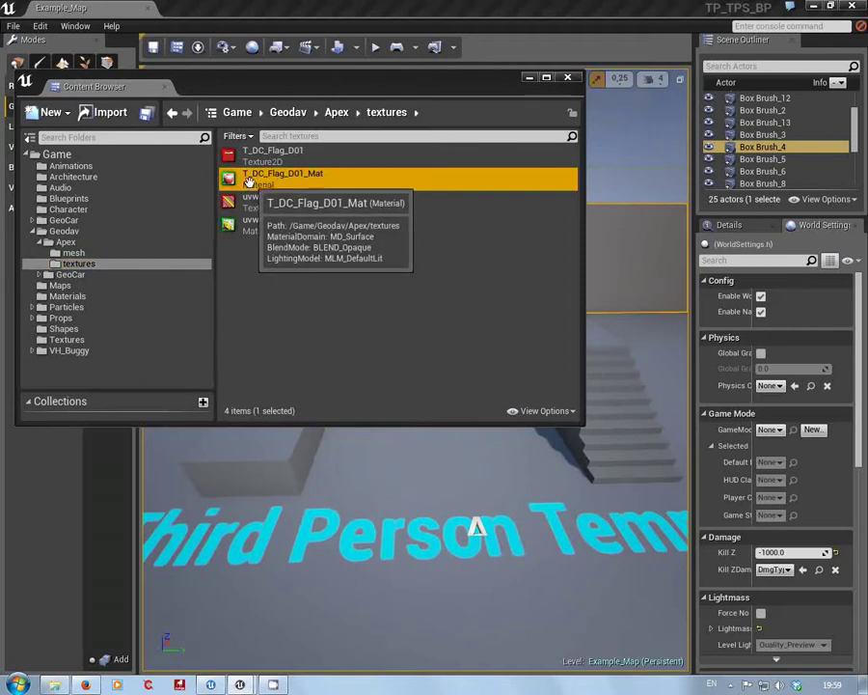
double_click(230, 179)
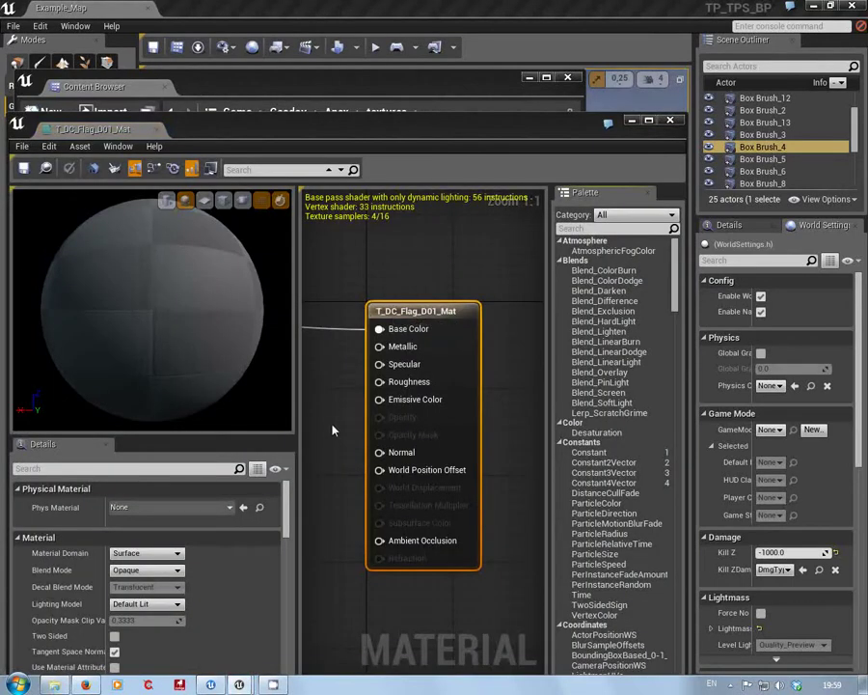
- Examine the flag material's node graph and its usage settings for skeletal meshes and clothing, then return to the Content Browser
right_click_drag(334, 428, 393, 364)
scroll(395, 363, "down", 6)
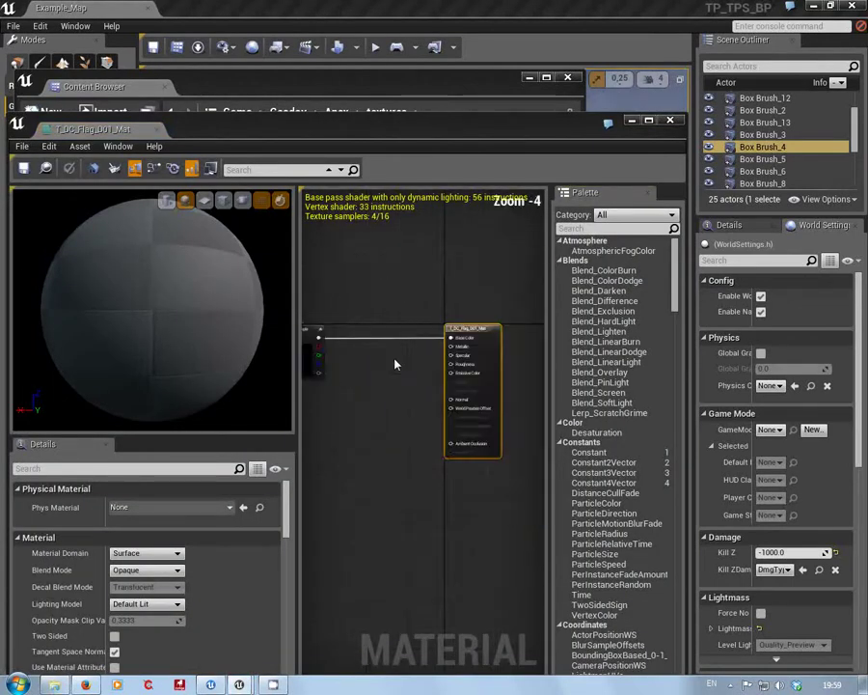
scroll(397, 361, "up", 1)
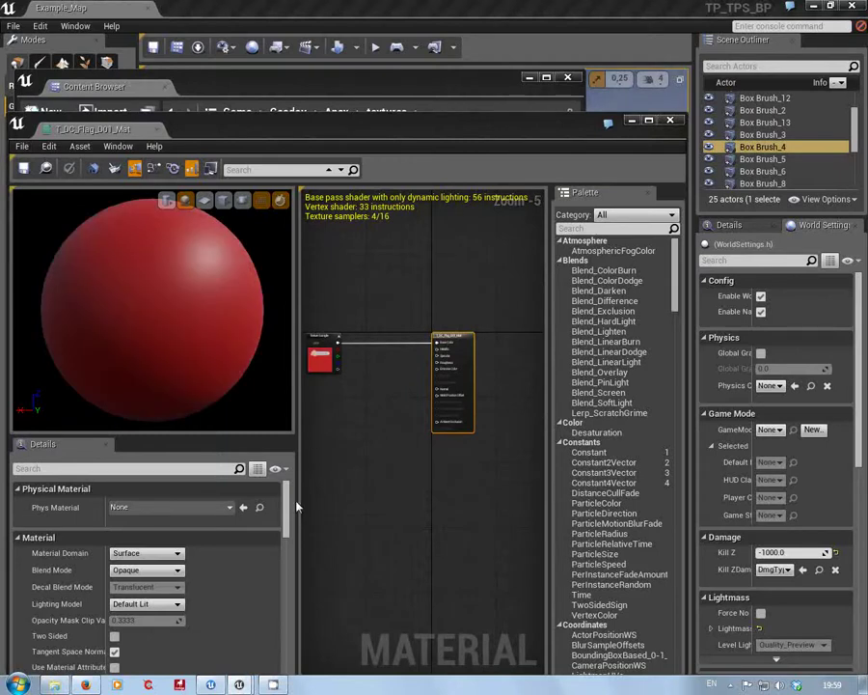
left_click_drag(288, 508, 298, 581)
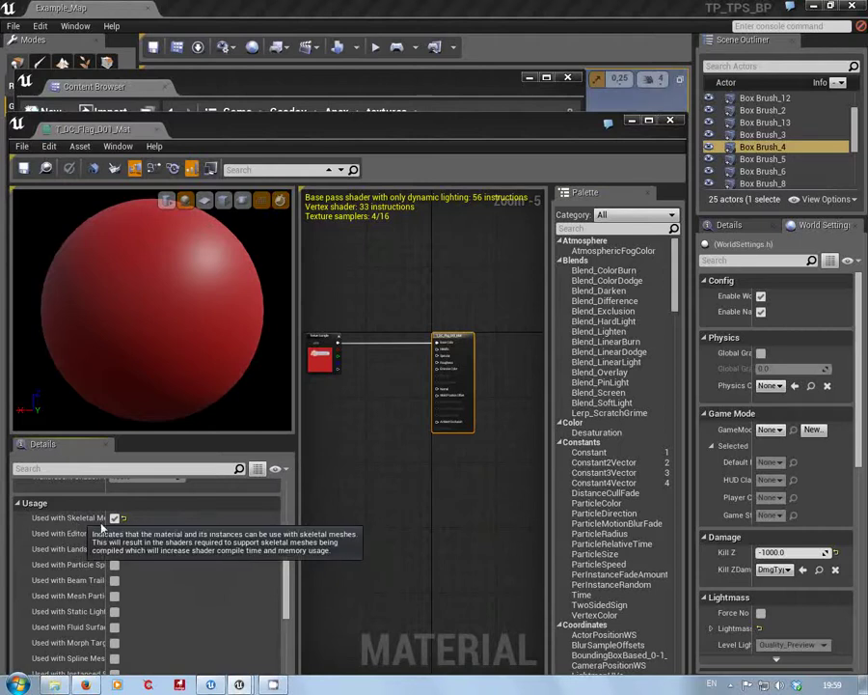
left_click_drag(106, 524, 144, 530)
mouse_move(286, 576)
left_mouse_down()
mouse_move(285, 608)
mouse_move(285, 598)
left_mouse_up()
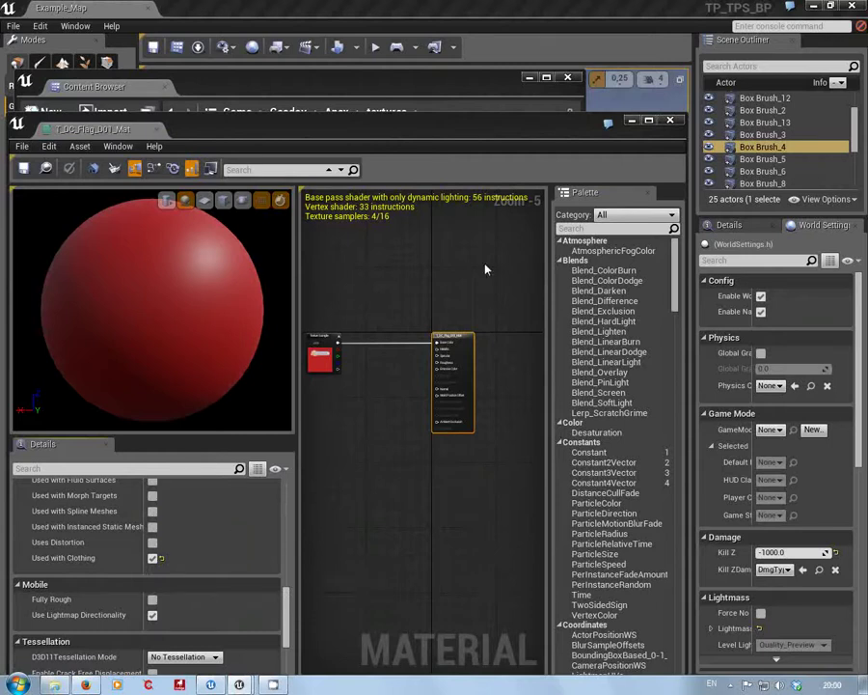
left_click(473, 85)
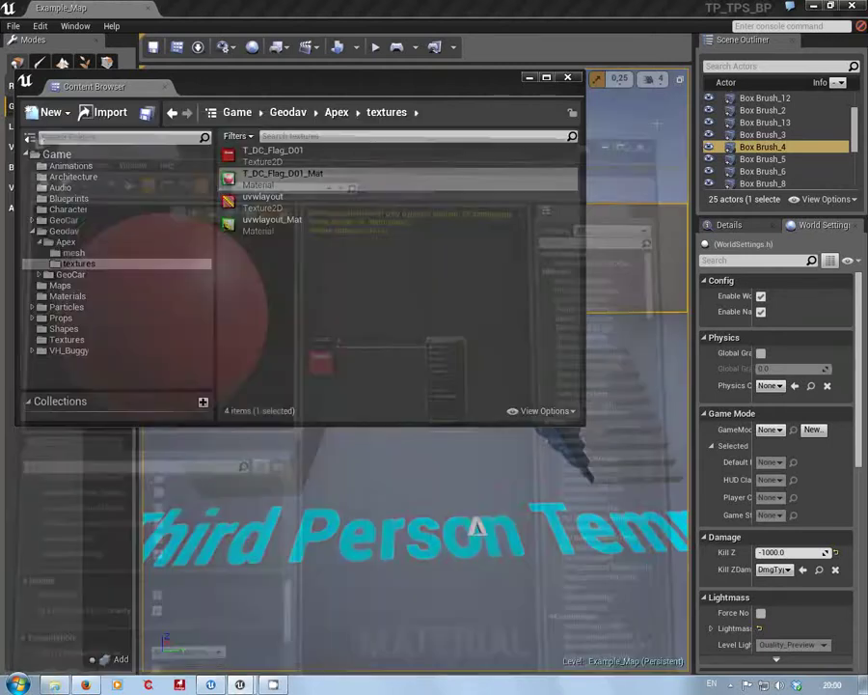
- Open the SK_DC_Flag skeletal mesh from the mesh folder and maximize its editor window
left_click(67, 253)
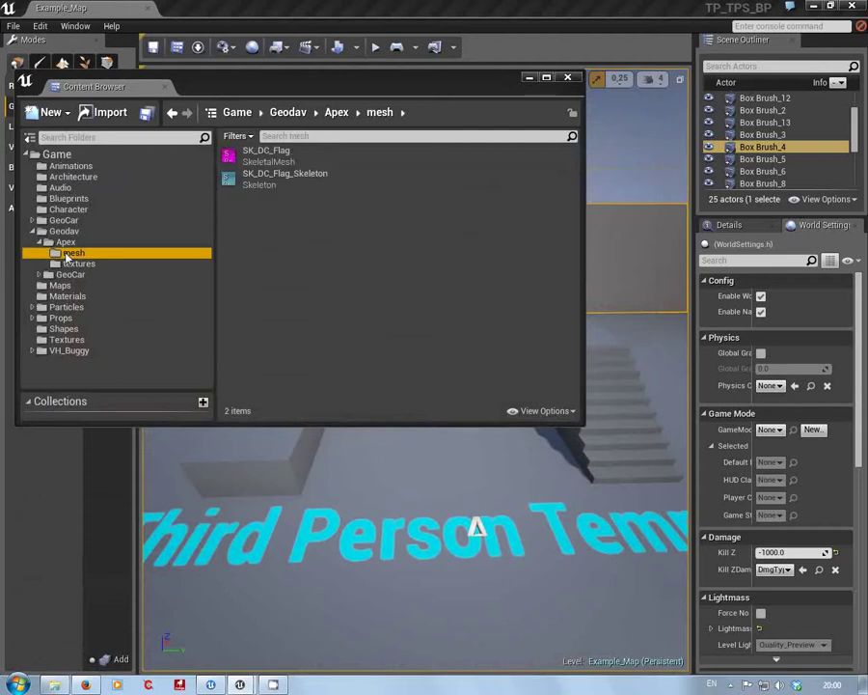
left_click(255, 155)
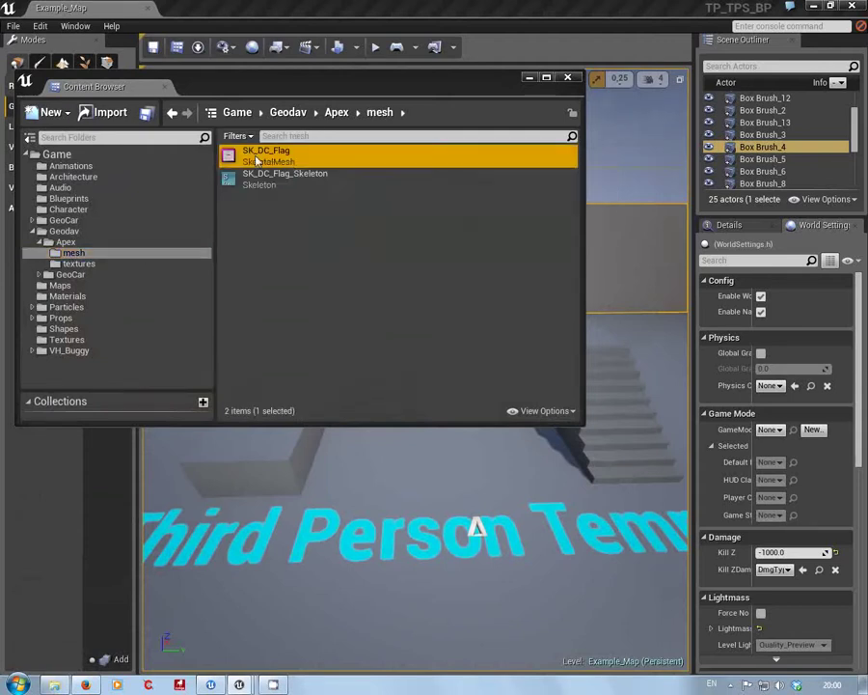
double_click(257, 157)
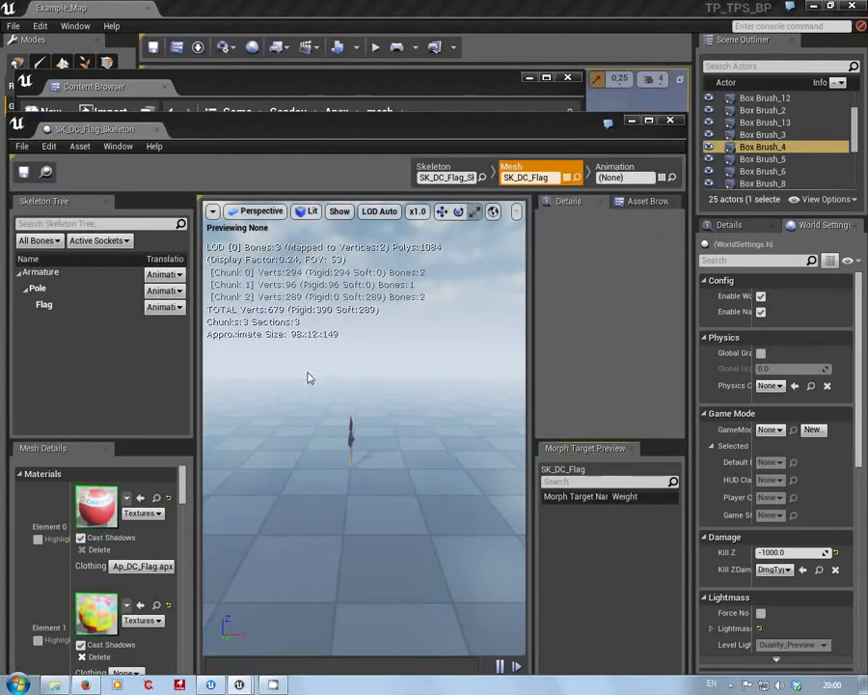
middle_click_drag(313, 395, 314, 434)
left_click_drag(345, 130, 341, 60)
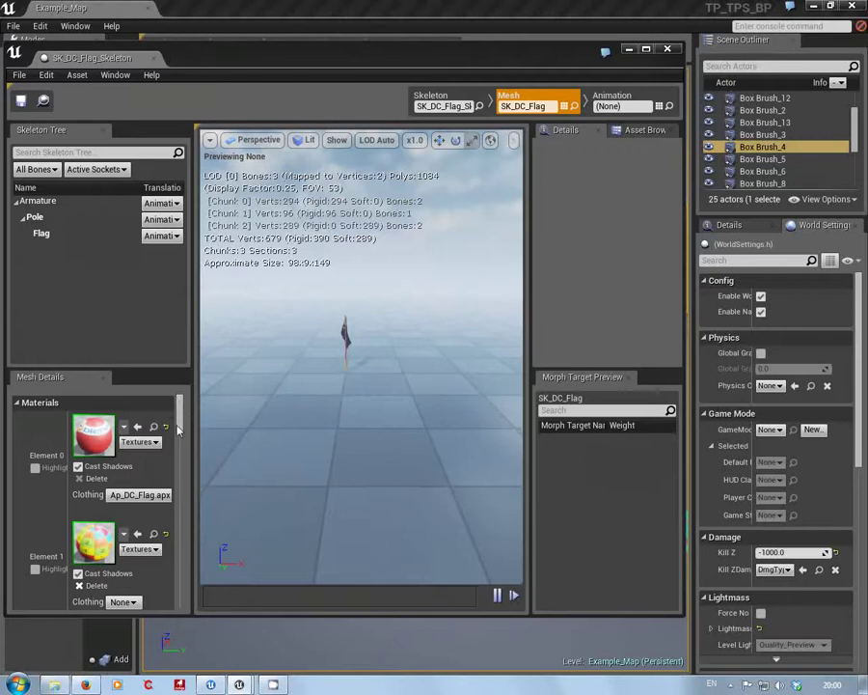
scroll(179, 455, "down", 5)
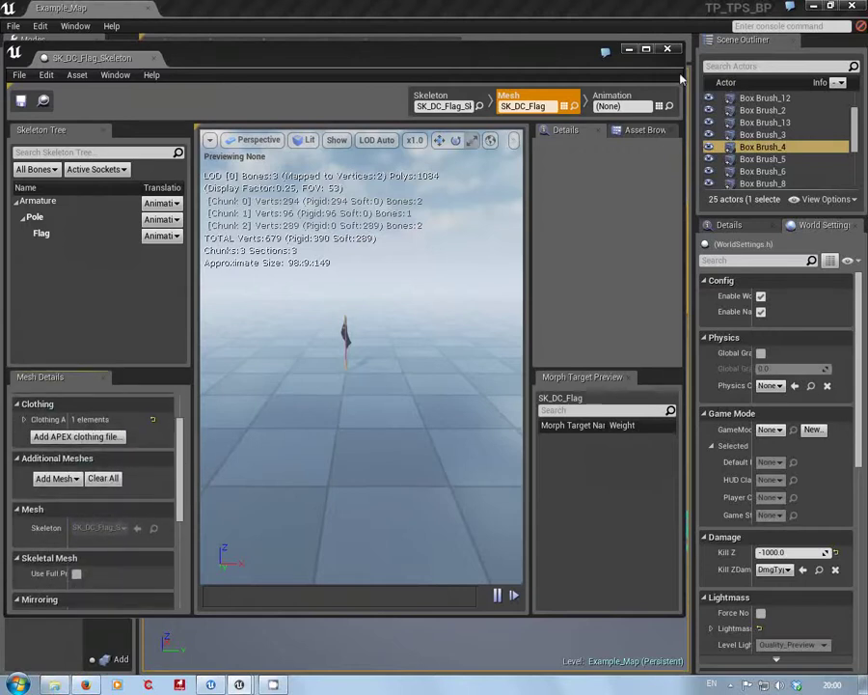
left_click(646, 51)
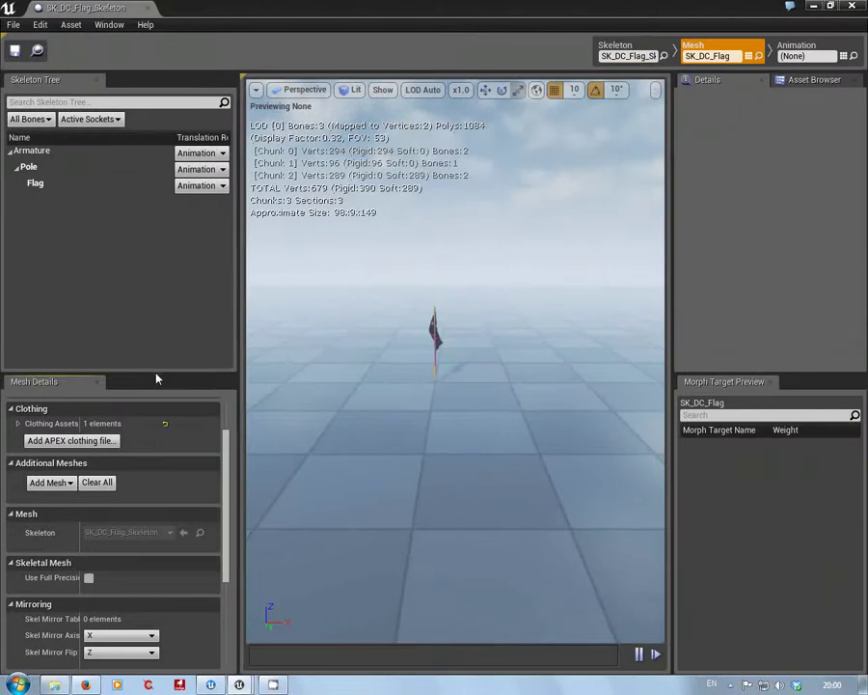
- Enlarge the Mesh Details area and widen the preview viewport for a closer view of the flag
left_click_drag(157, 375, 186, 242)
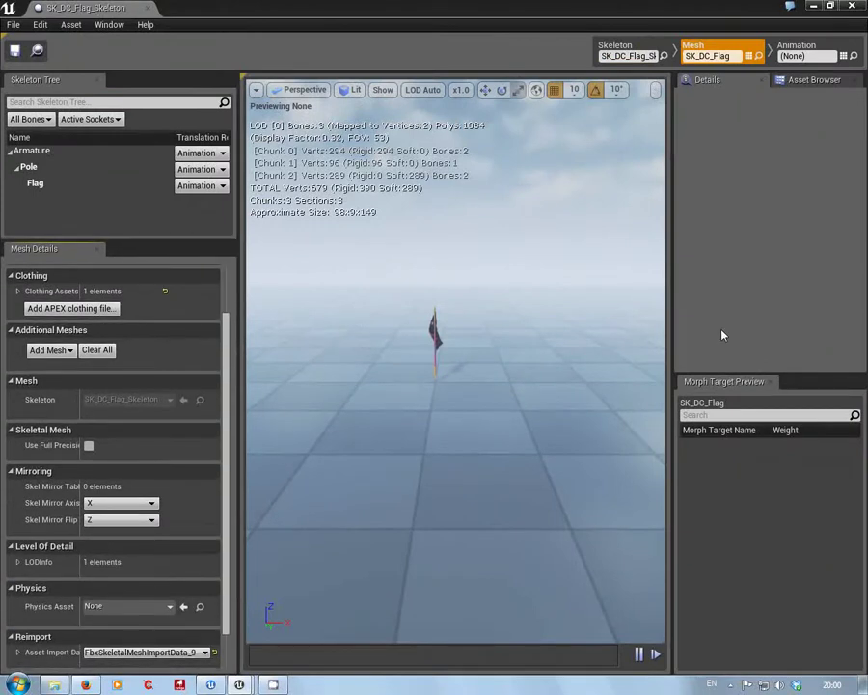
left_click_drag(669, 316, 721, 283)
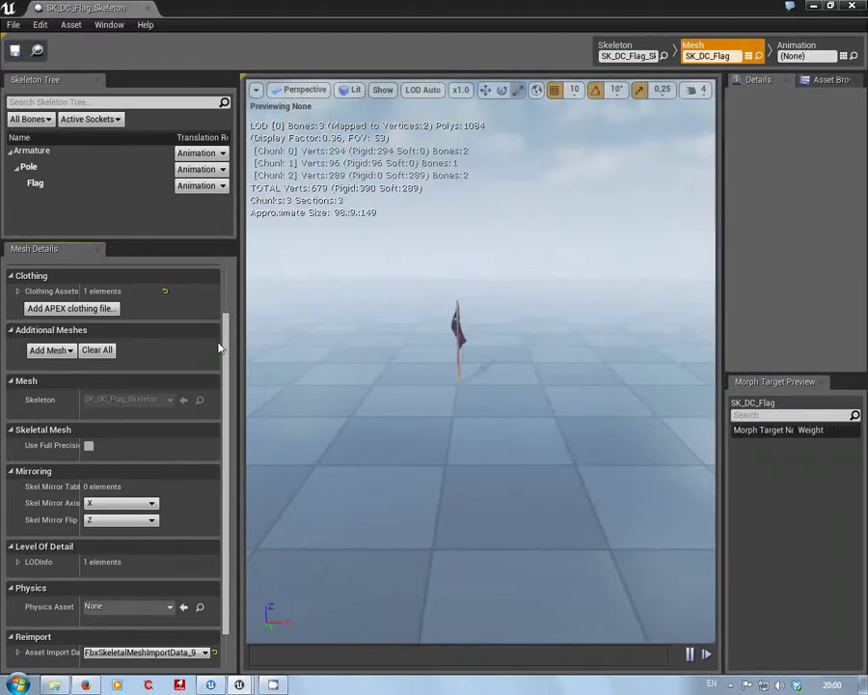
left_click_drag(463, 377, 468, 348)
left_click_drag(388, 347, 388, 318)
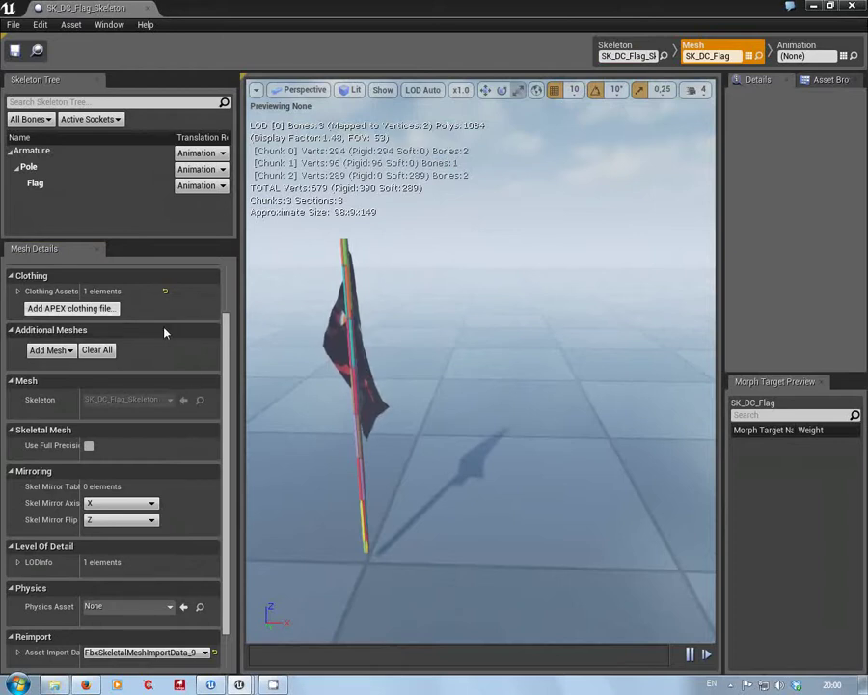
- Set the clothing of material Element 0 to Ap_DC_Flag.apx
left_click_drag(227, 397, 227, 300)
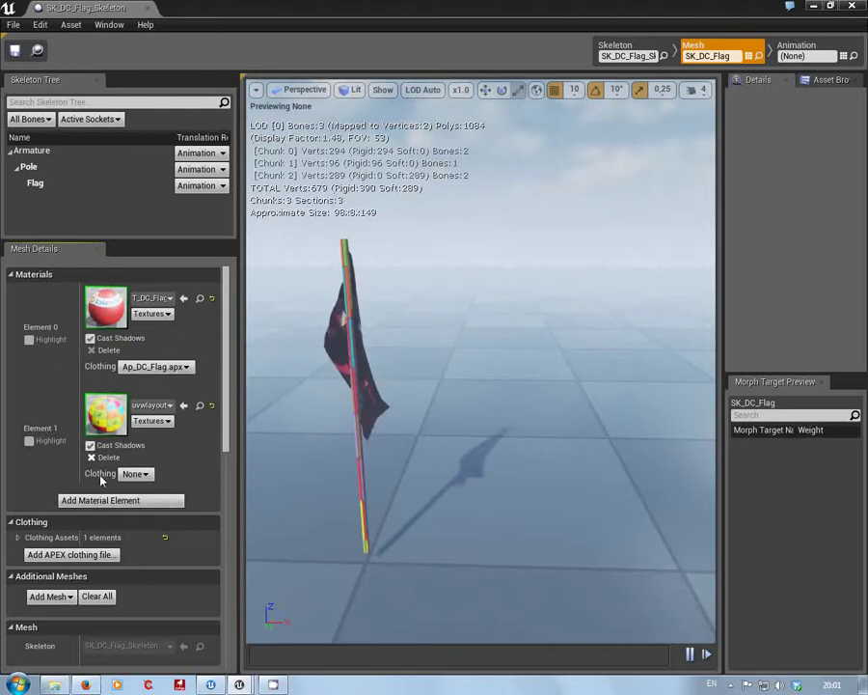
left_click(187, 368)
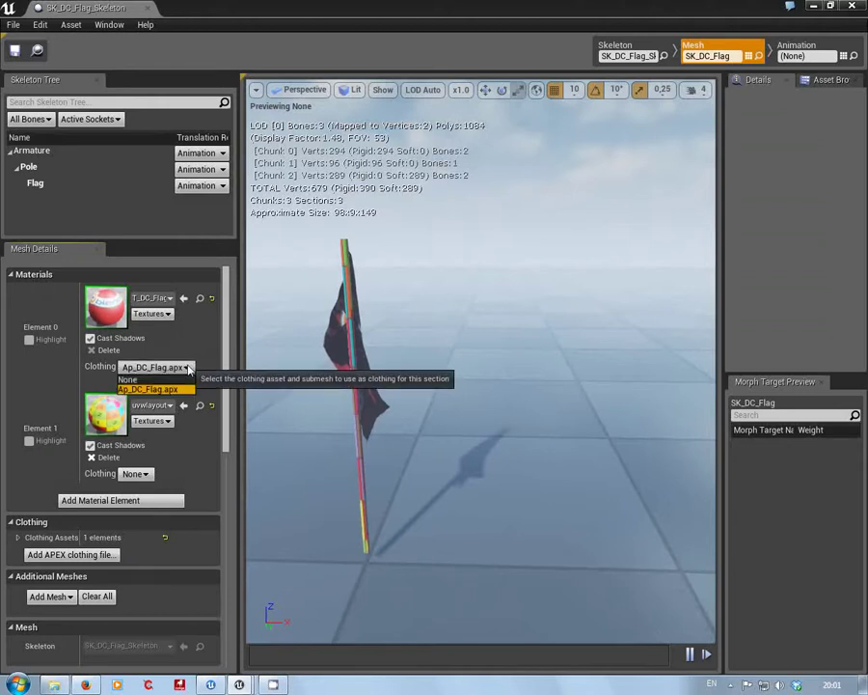
left_click(172, 390)
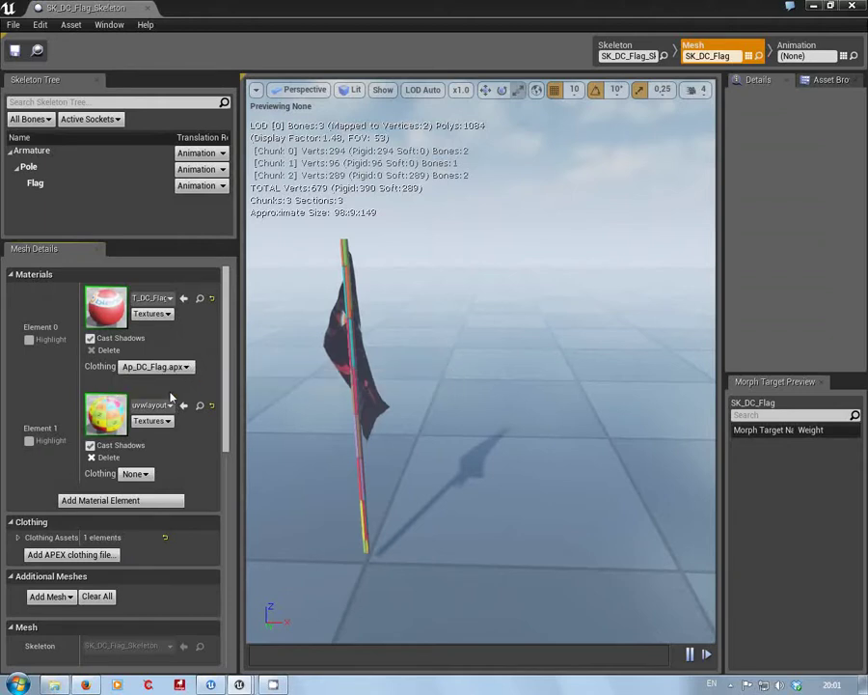
- Enable Apply Wind for the clothing preview and set the wind strength to 0.56
left_click_drag(353, 423, 355, 481)
left_click_drag(434, 355, 432, 358)
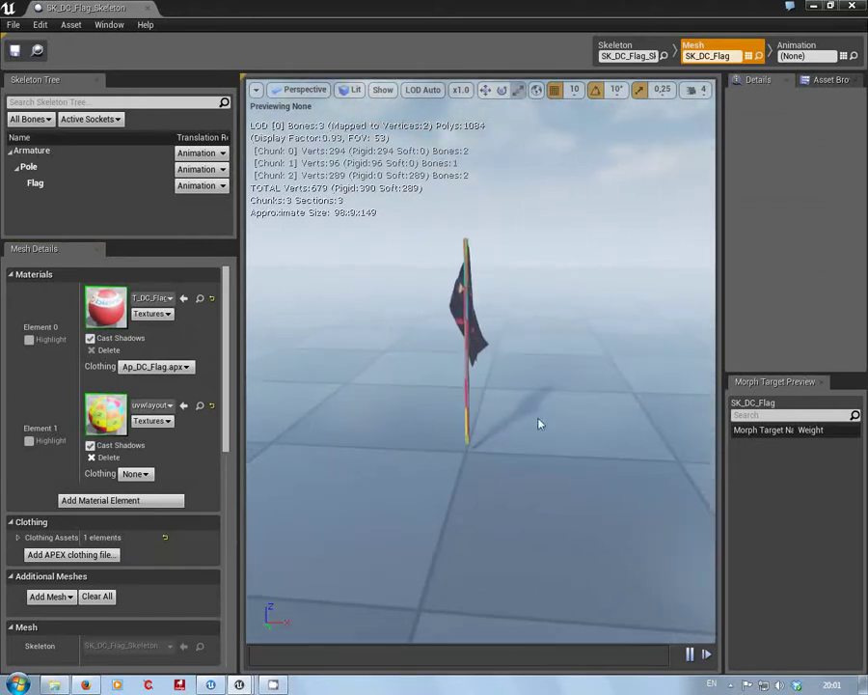
mouse_move(541, 423)
left_mouse_down()
mouse_move(594, 417)
mouse_move(615, 372)
mouse_move(541, 410)
mouse_move(547, 418)
mouse_move(521, 424)
mouse_move(534, 427)
left_mouse_up()
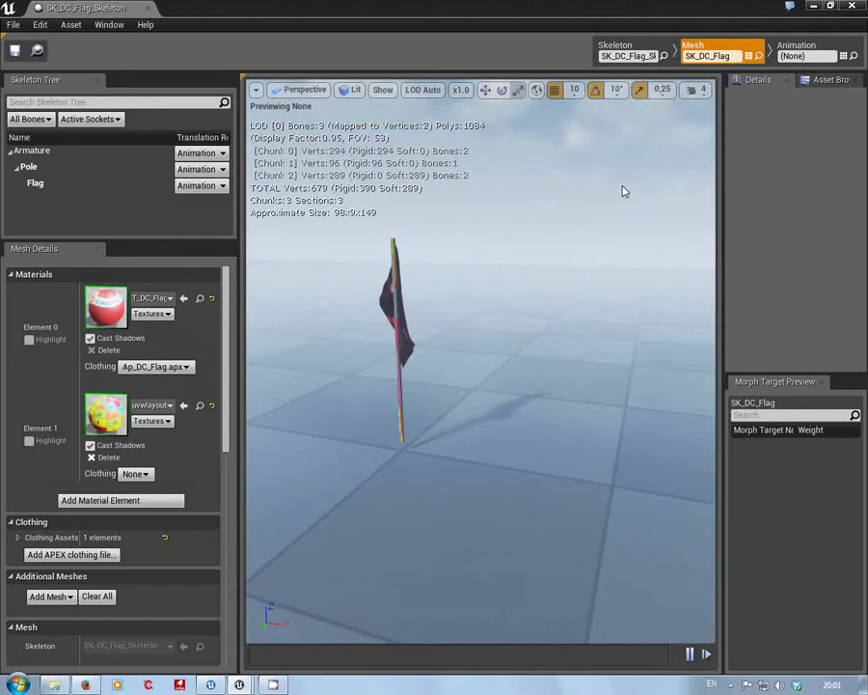
left_click(384, 91)
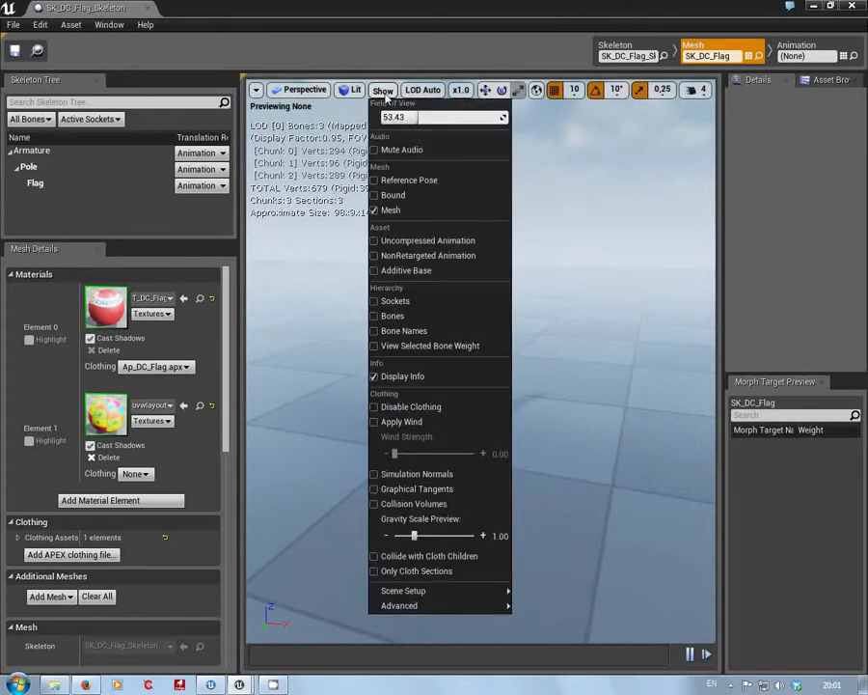
left_click(373, 423)
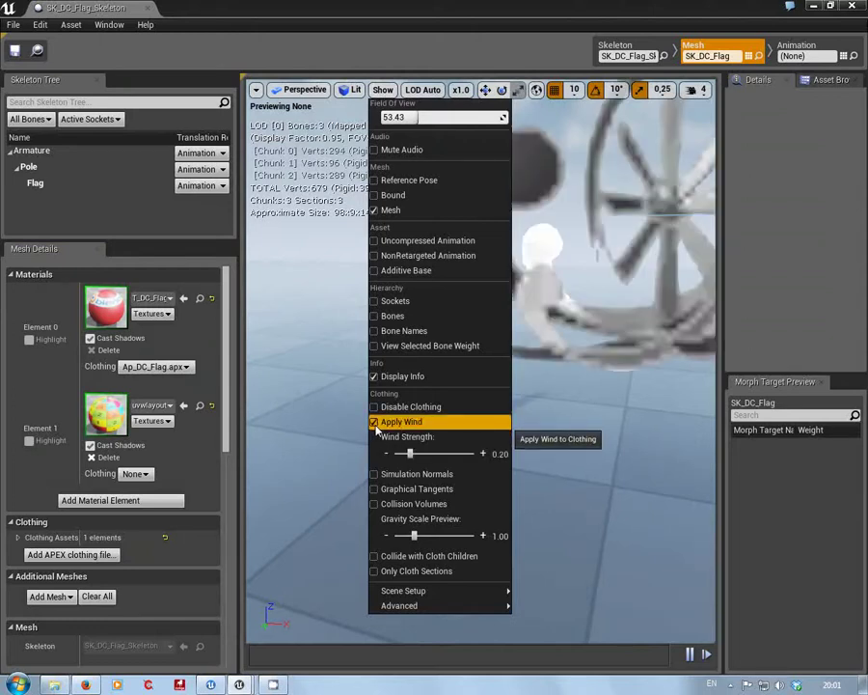
left_click_drag(410, 453, 439, 453)
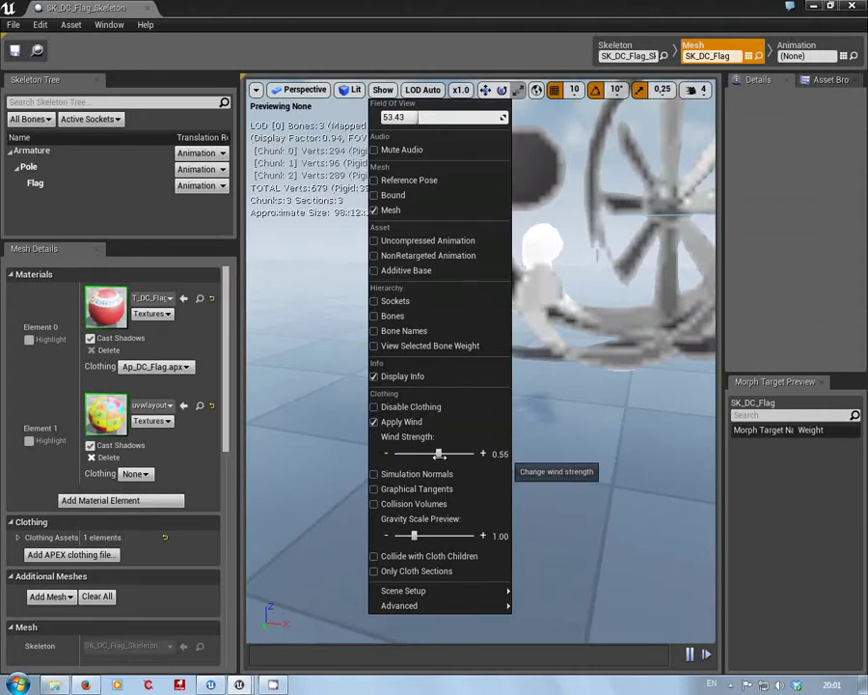
left_click(541, 448)
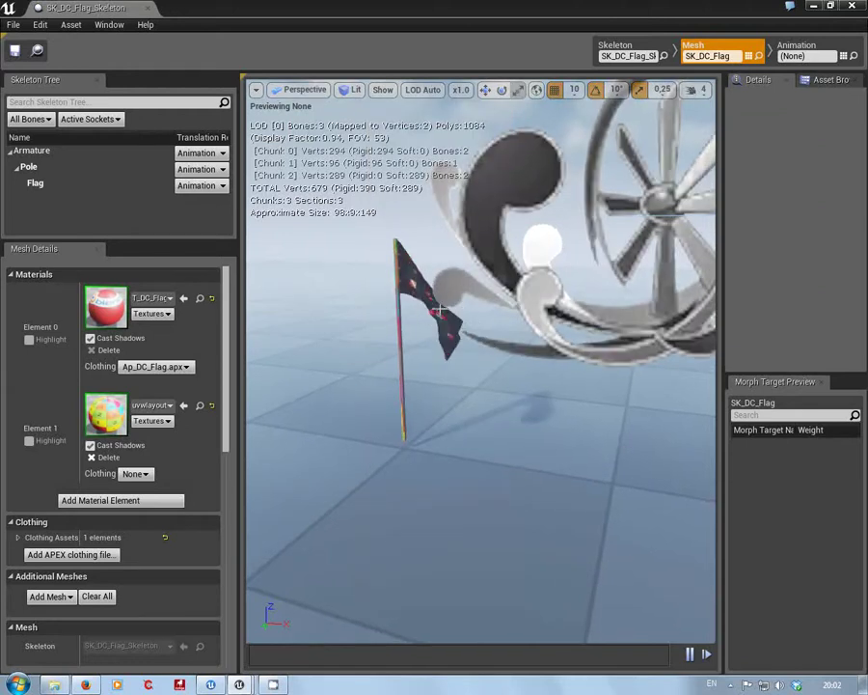
- Rotate the wind source in the preview to change the direction in which the flag blows
scroll(458, 373, "down", 5)
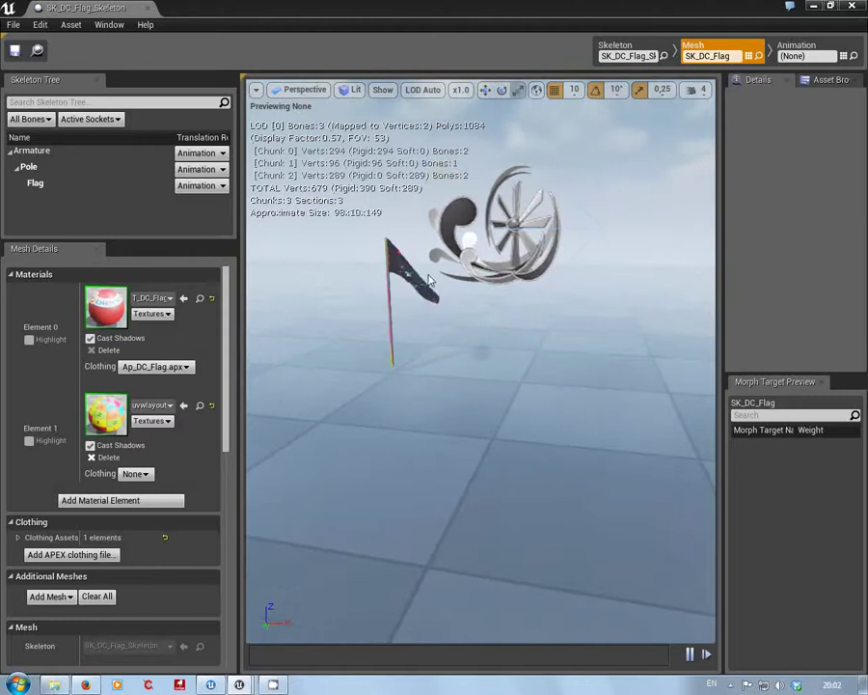
key("e")
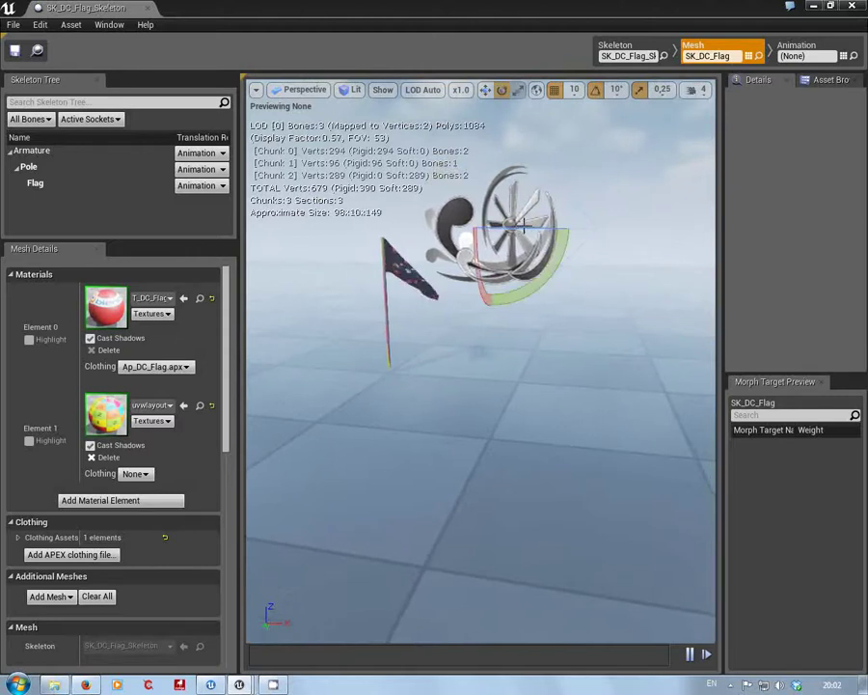
left_click_drag(541, 274, 560, 248)
left_click_drag(510, 284, 532, 234)
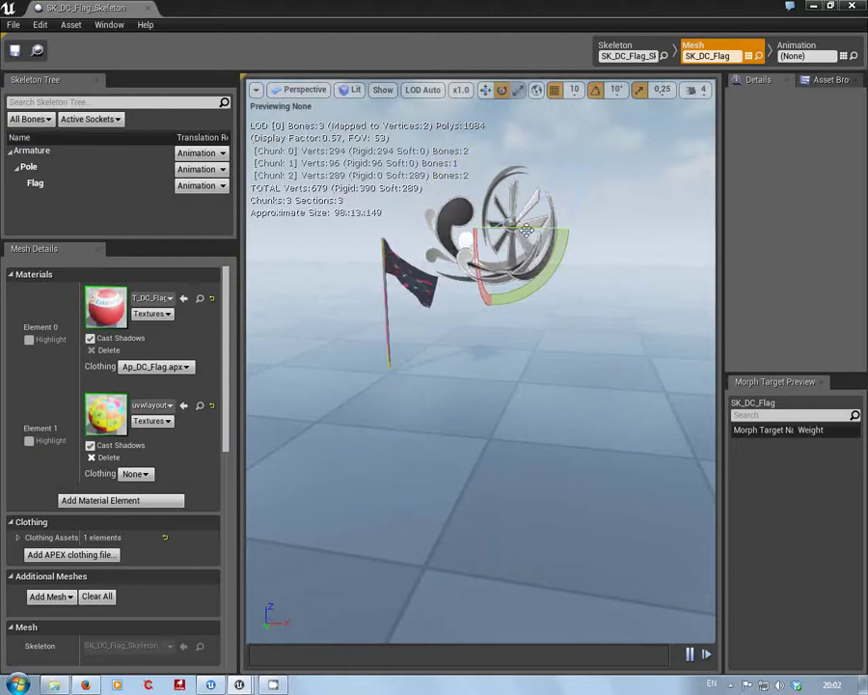
left_click_drag(526, 229, 523, 230)
left_click_drag(393, 232, 488, 233)
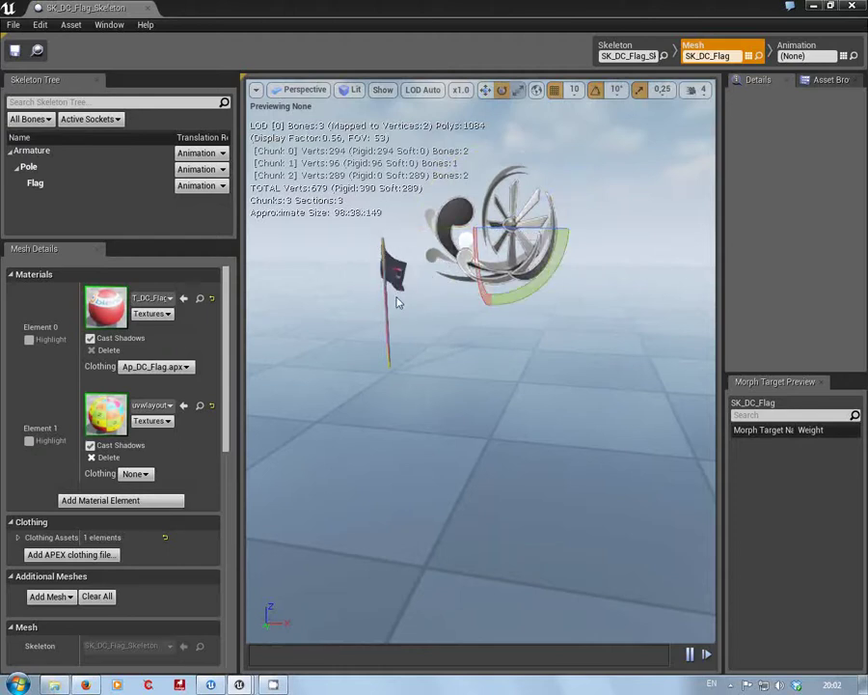
- Inspect the wind-blown flag cloth and its pole from several angles and distances
mouse_move(418, 334)
right_mouse_down()
mouse_move(501, 337)
mouse_move(386, 336)
right_mouse_up()
left_click_drag(386, 336, 437, 289)
left_click_drag(423, 353, 422, 359)
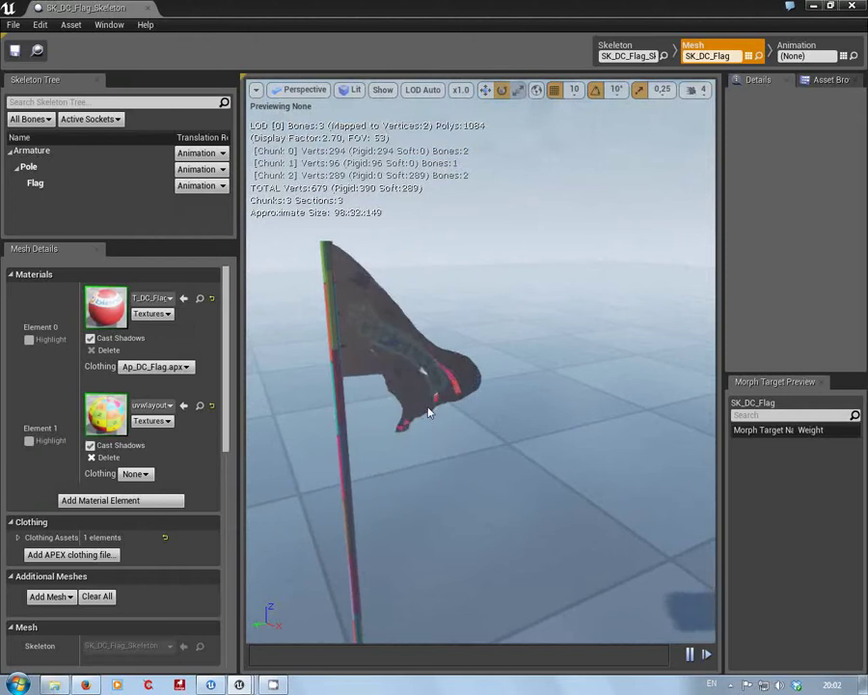
left_click_drag(428, 410, 412, 319)
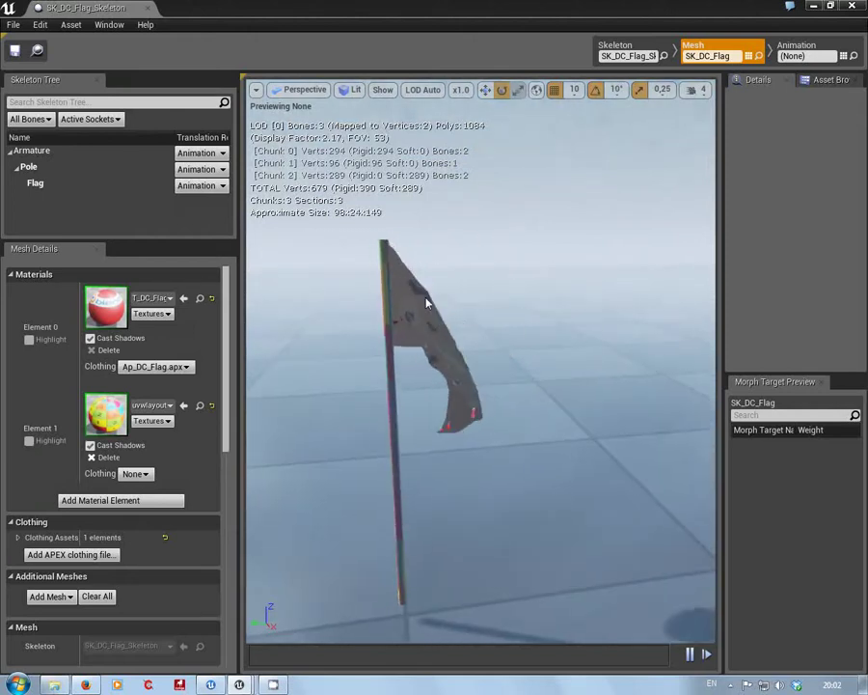
left_click_drag(429, 324, 436, 376)
left_click_drag(402, 442, 397, 605)
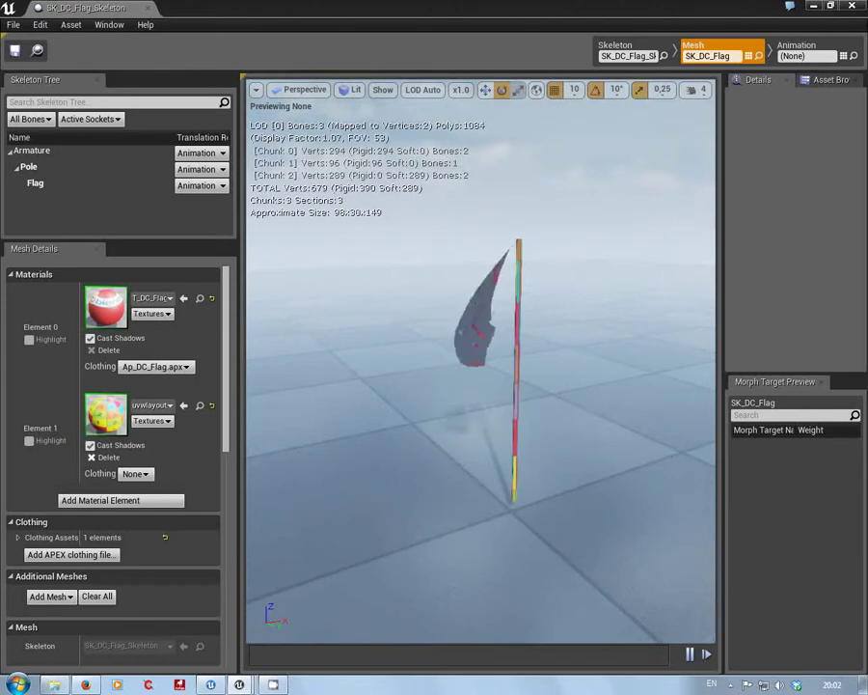
mouse_move(582, 237)
left_mouse_down()
mouse_move(675, 260)
mouse_move(618, 253)
mouse_move(579, 270)
mouse_move(582, 238)
left_mouse_up()
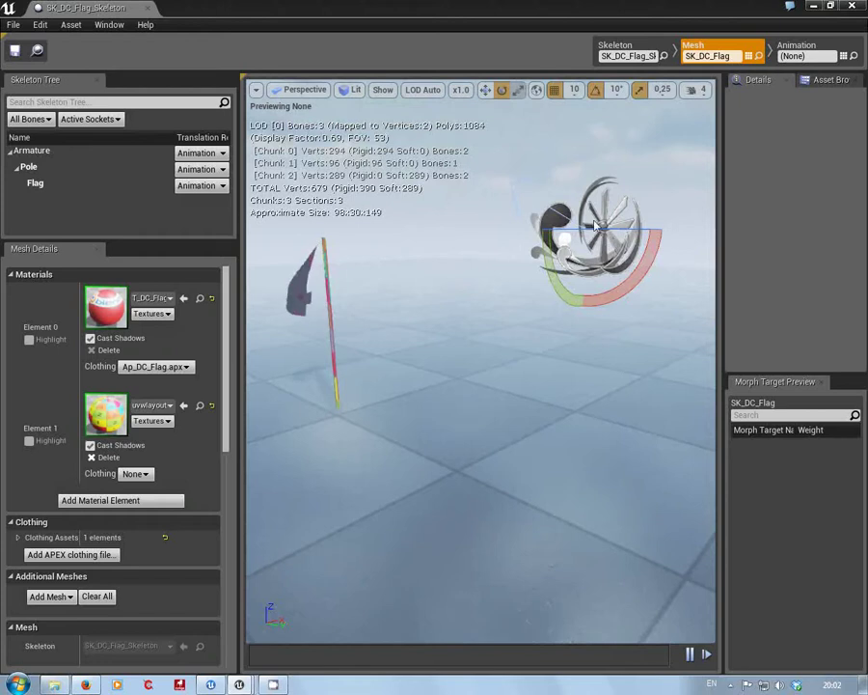
left_click(383, 91)
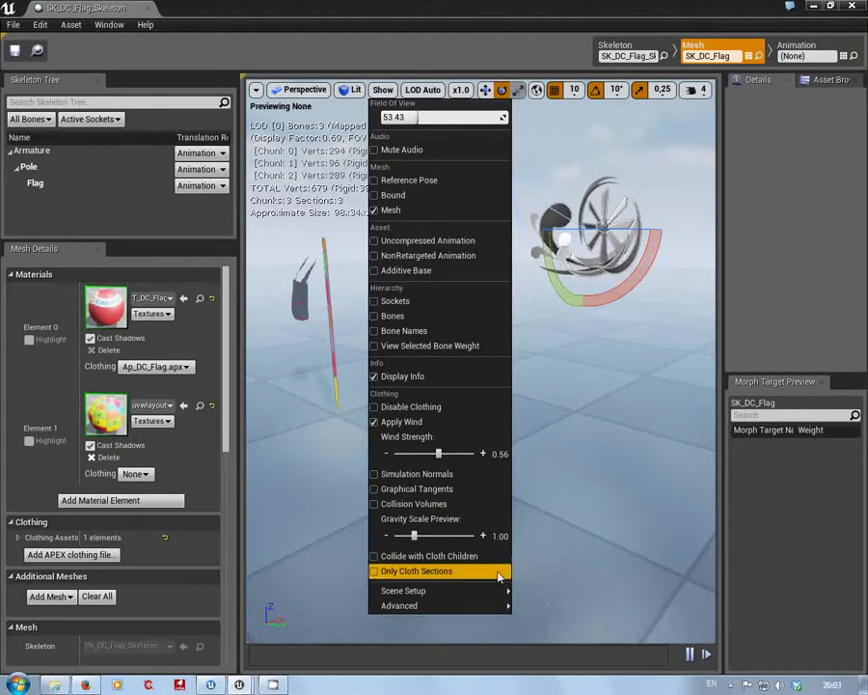
left_click(568, 390)
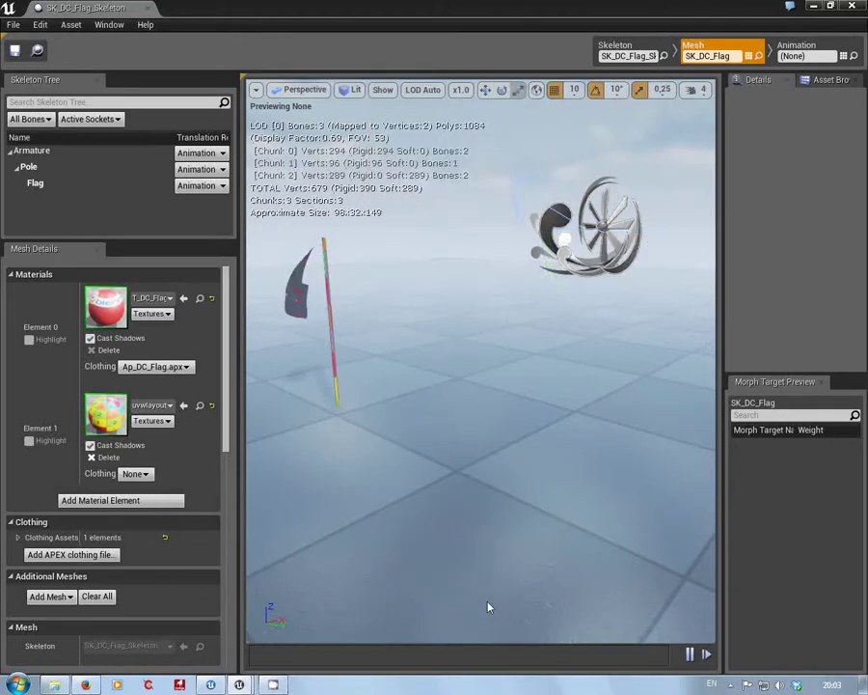
right_click(734, 685)
left_click(733, 685)
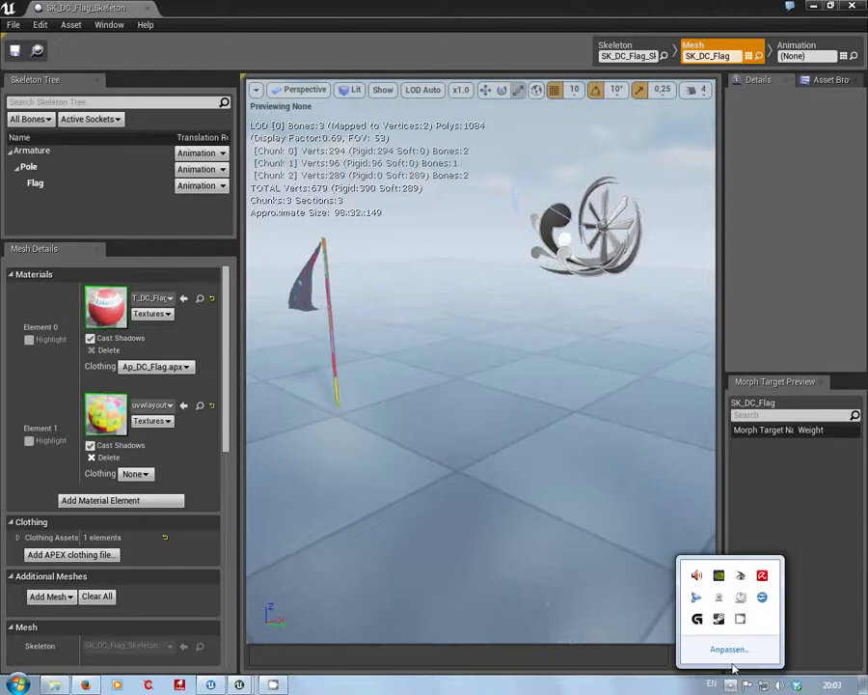